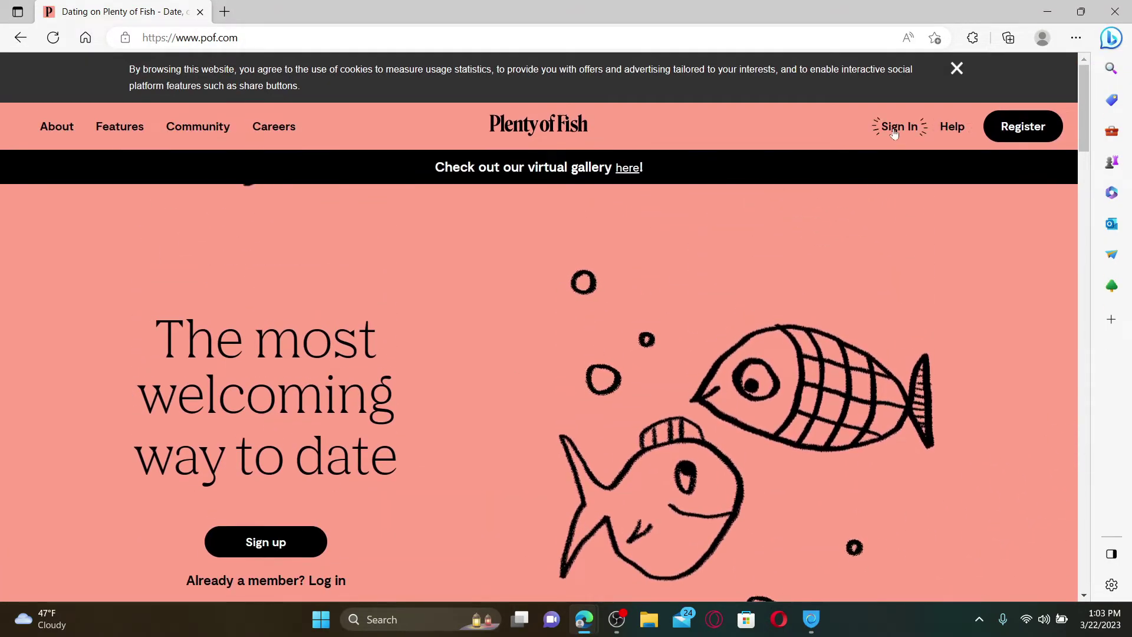
# Open the Plenty of Fish sign-in form and move between the empty Username/Email and Password fields
pyautogui.click(900, 126)
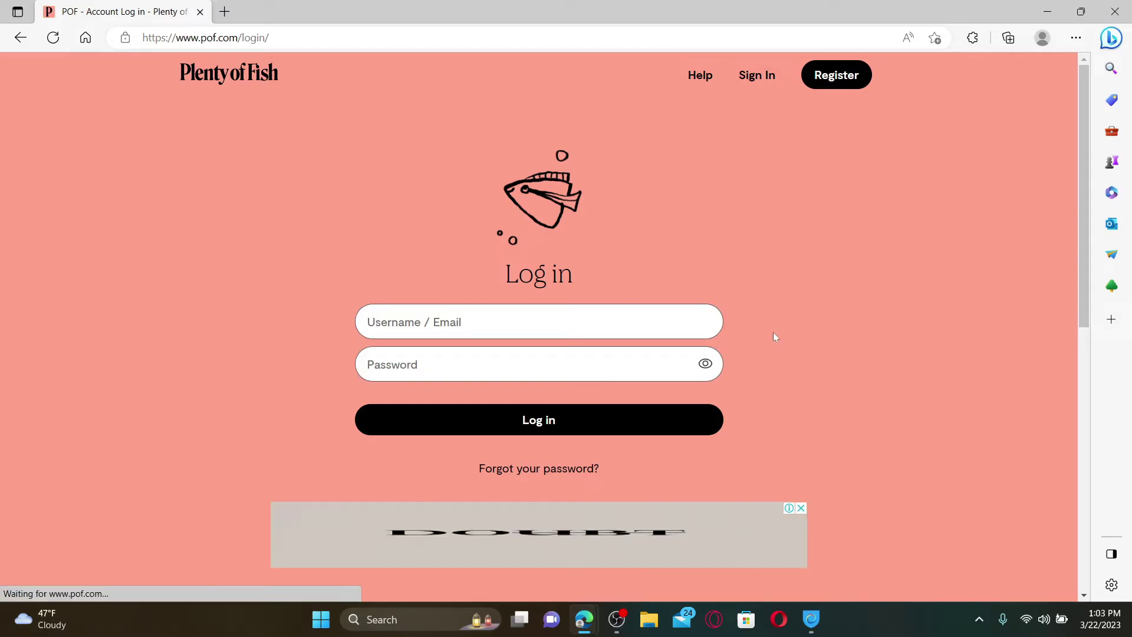
pyautogui.click(802, 508)
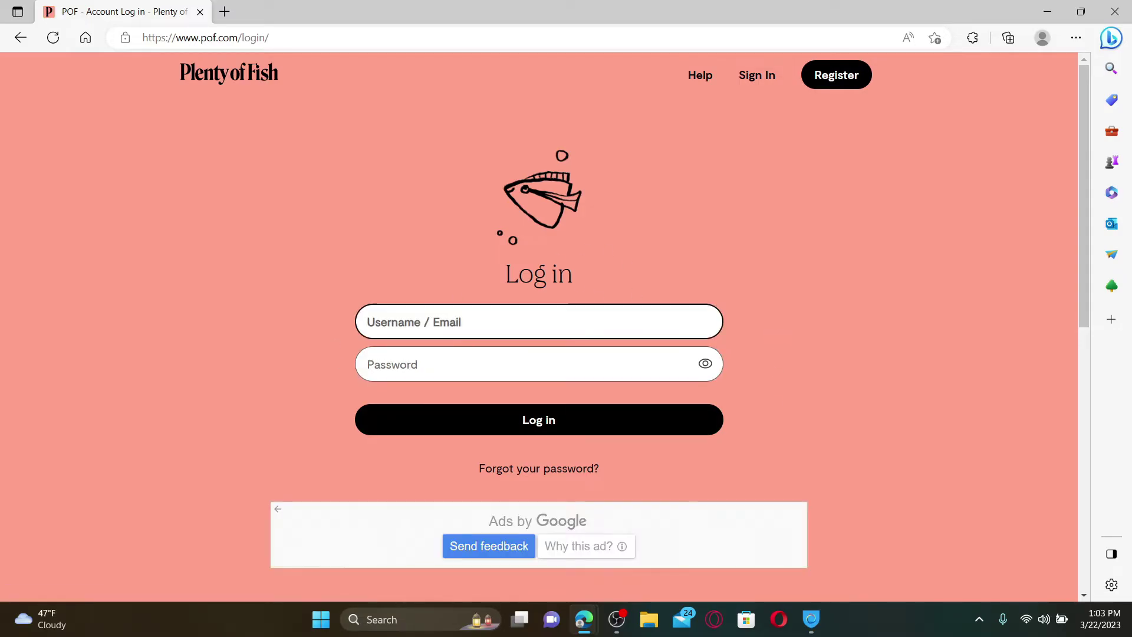
pyautogui.press('Tab')
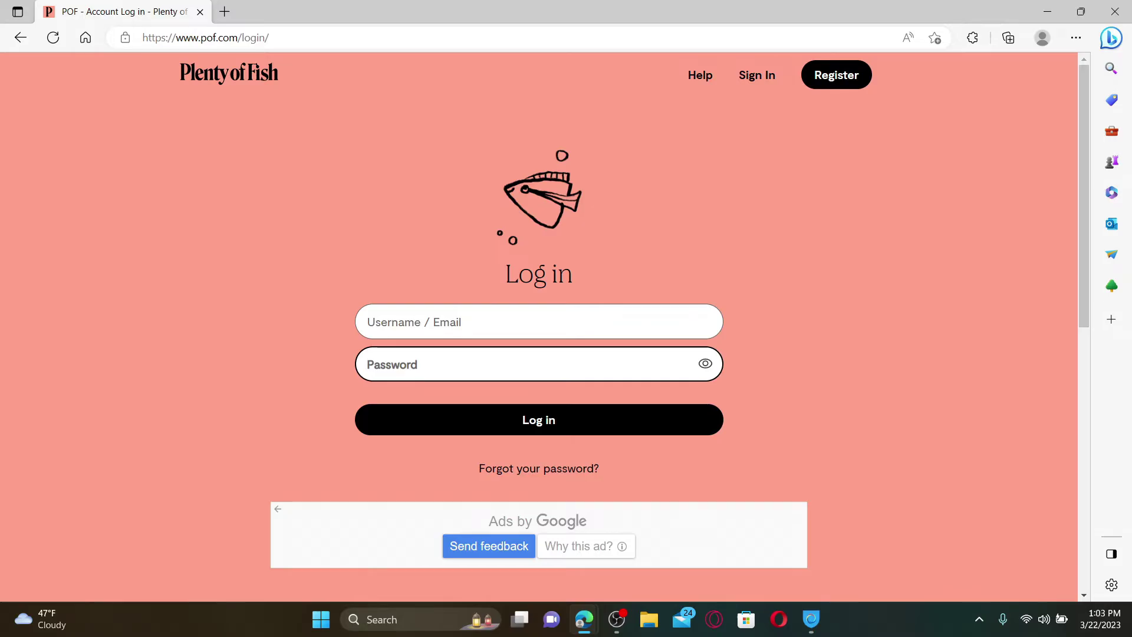
pyautogui.click(798, 378)
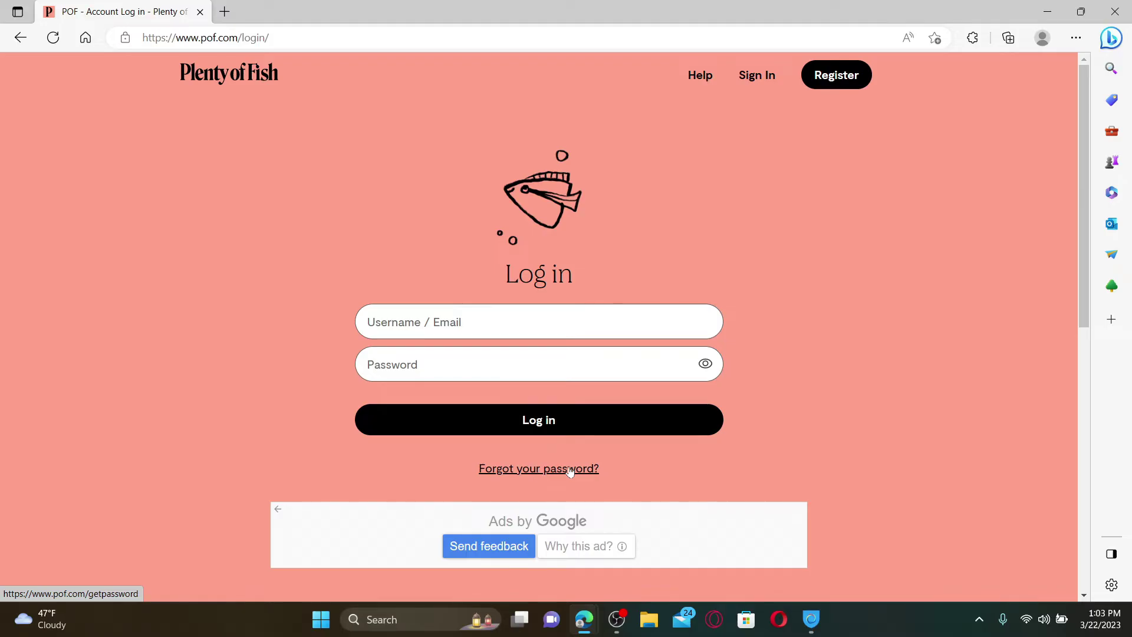
pyautogui.press('Tab')
pyautogui.press('Tab')
pyautogui.hotkey('shift', 'Tab')
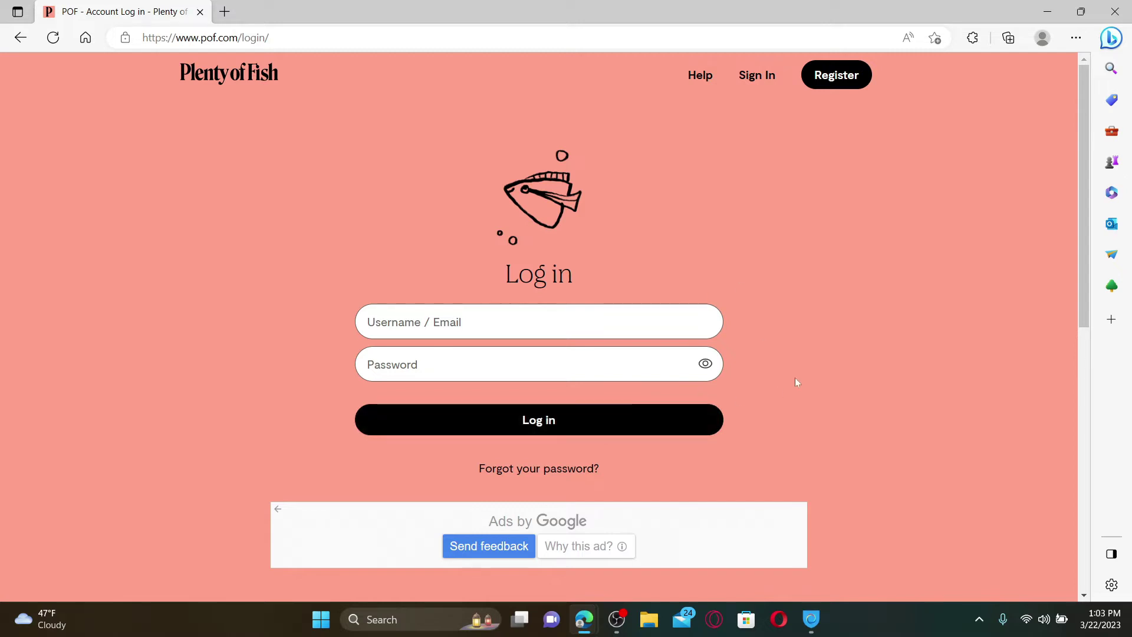
pyautogui.click(1027, 620)
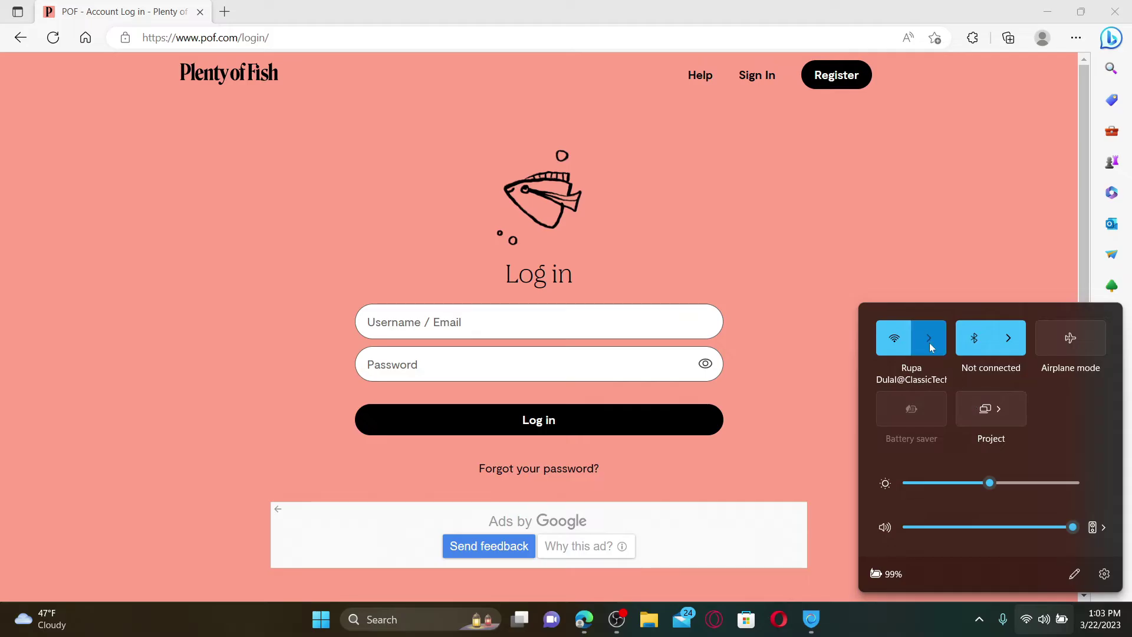
pyautogui.click(930, 341)
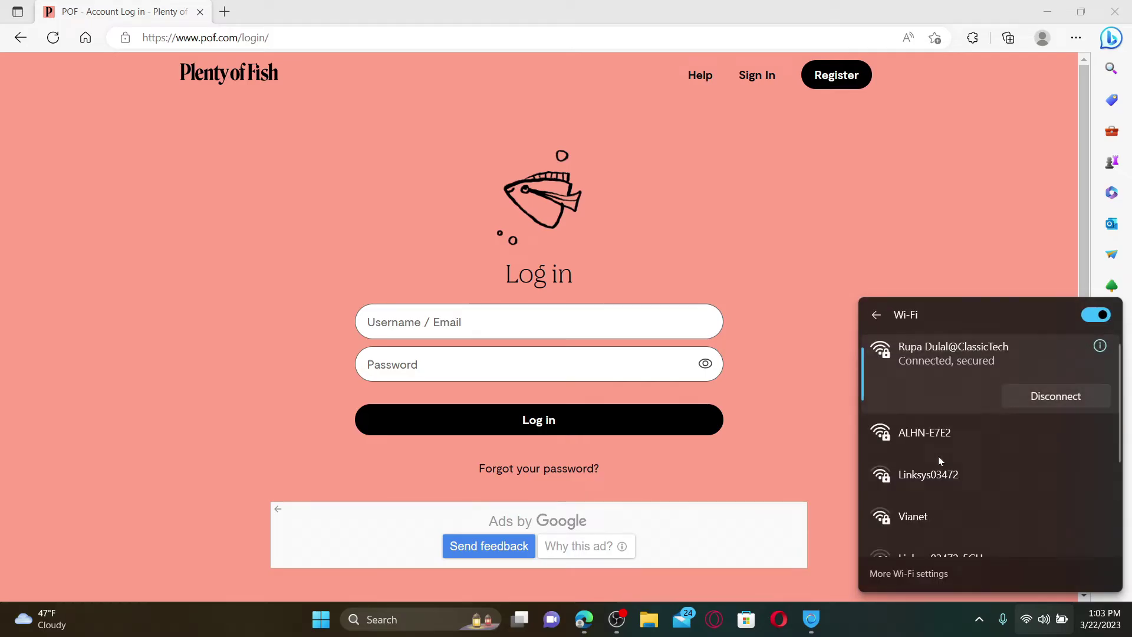
pyautogui.click(964, 259)
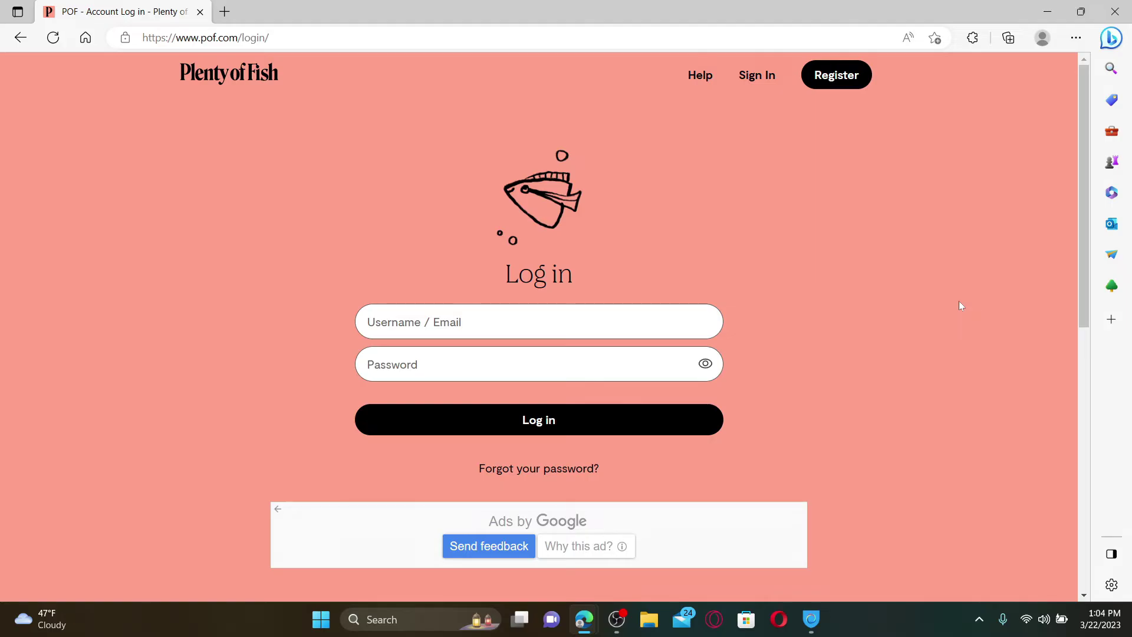
# Go to Edge Settings, Privacy, search, and services, where Clear browsing data is listed
pyautogui.click(1076, 37)
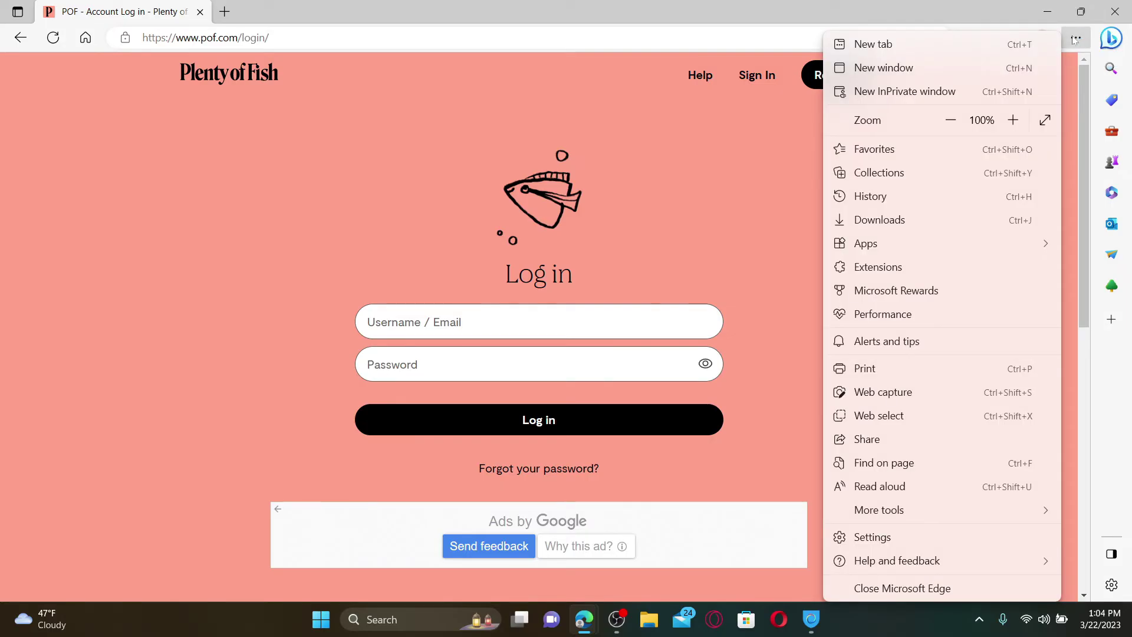
pyautogui.click(880, 539)
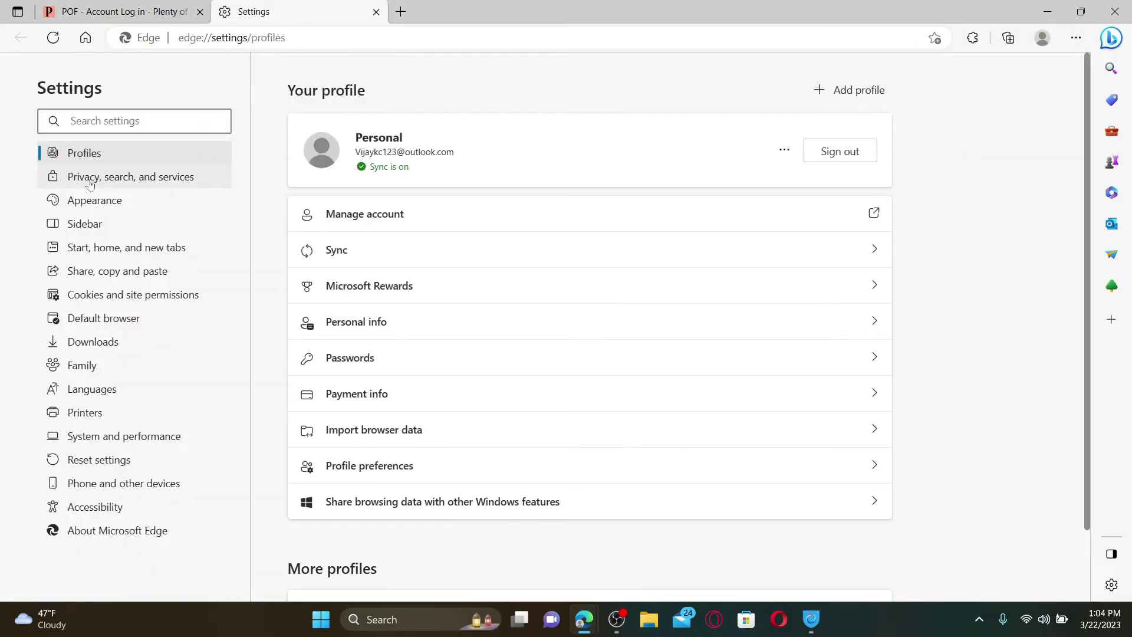
pyautogui.click(128, 178)
pyautogui.scroll(-5, 672, 384)
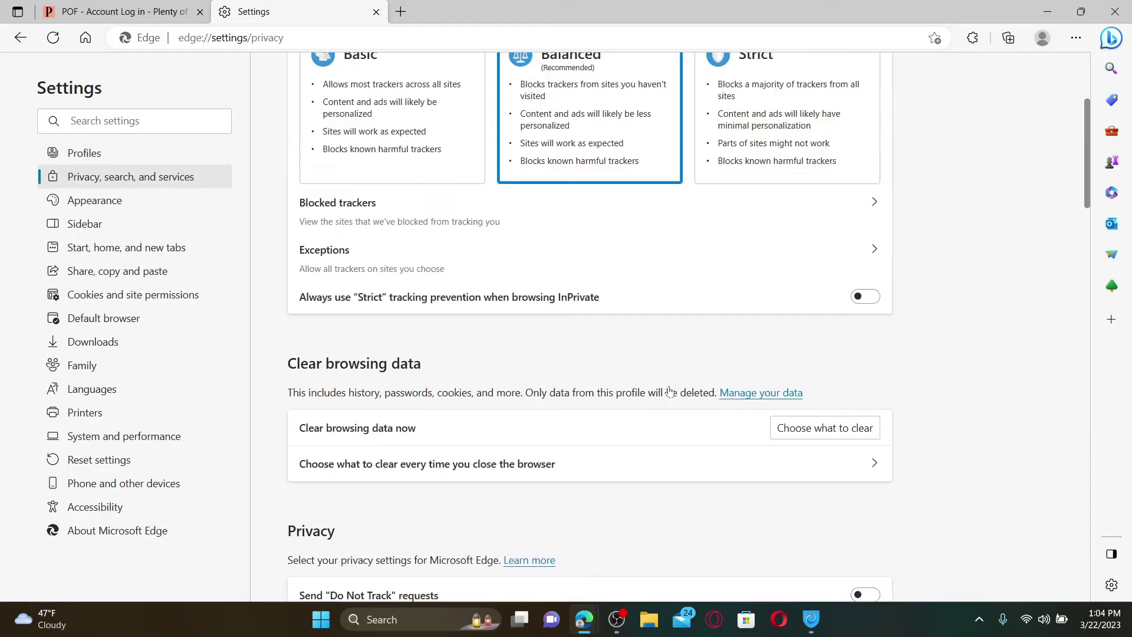
pyautogui.scroll(-3, 673, 384)
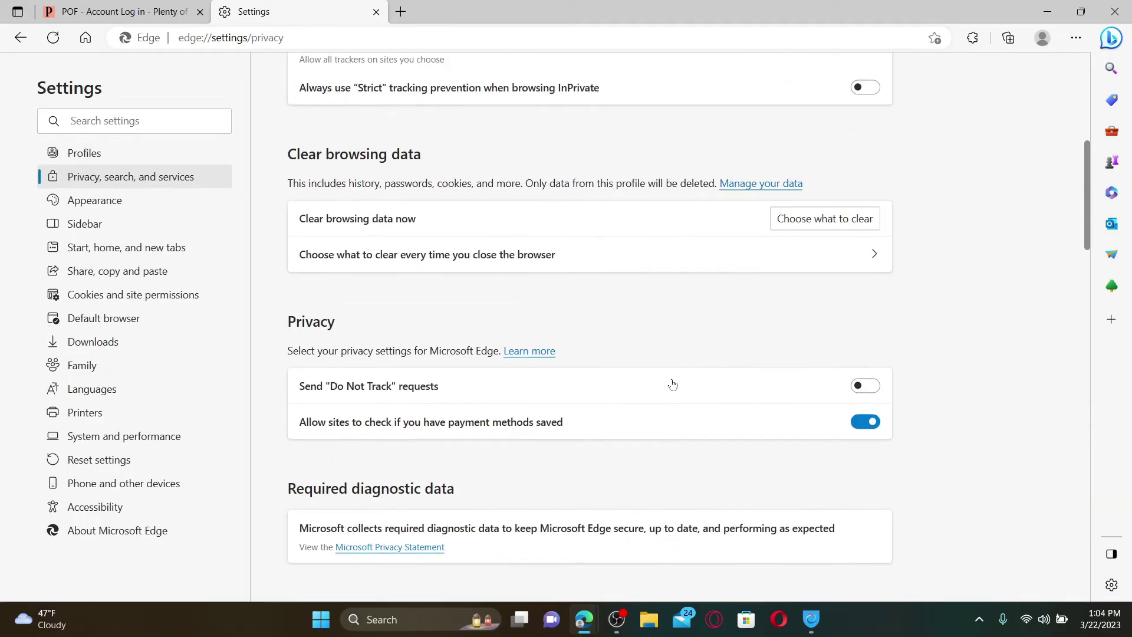
# Clear cookies and cached images and files with the time range set to Last 24 hours
pyautogui.click(837, 218)
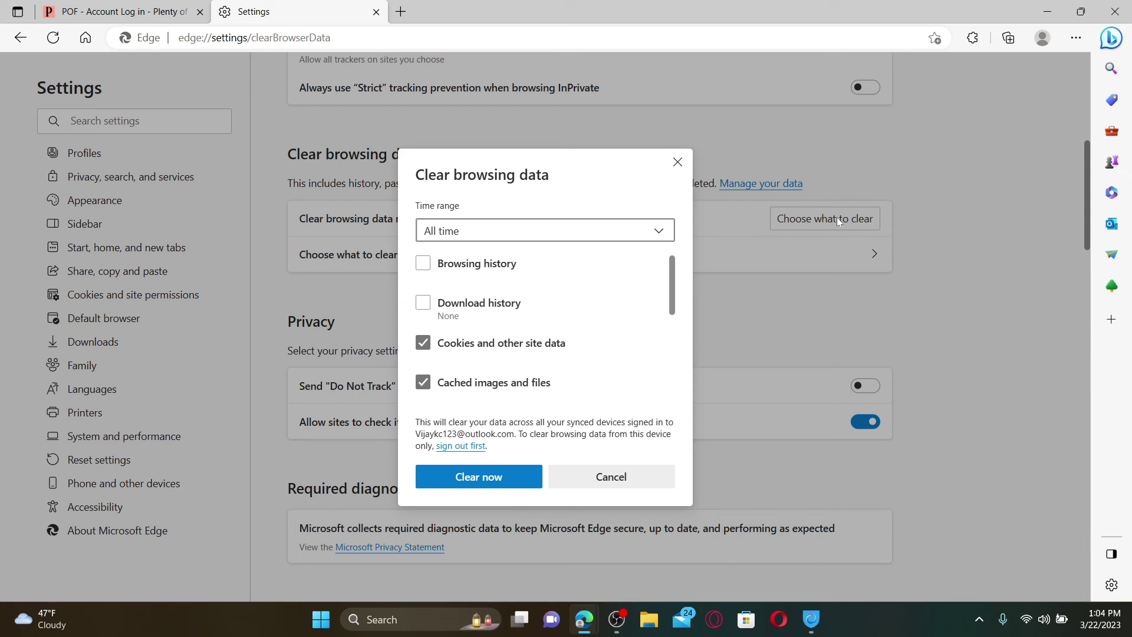
pyautogui.click(659, 230)
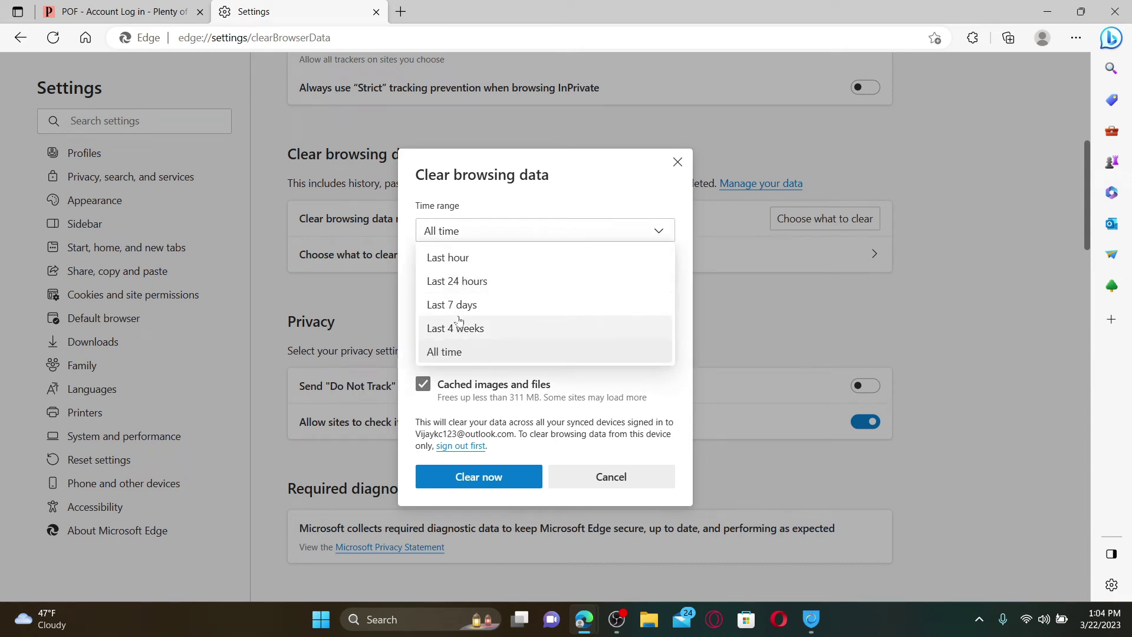
pyautogui.click(479, 280)
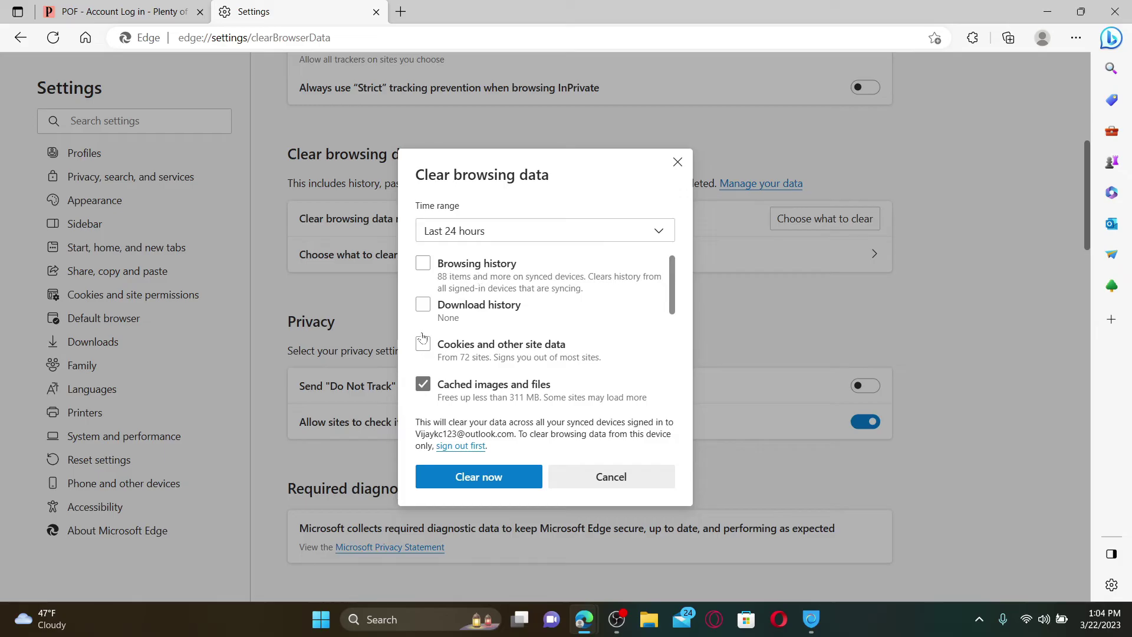
pyautogui.scroll(-1, 561, 353)
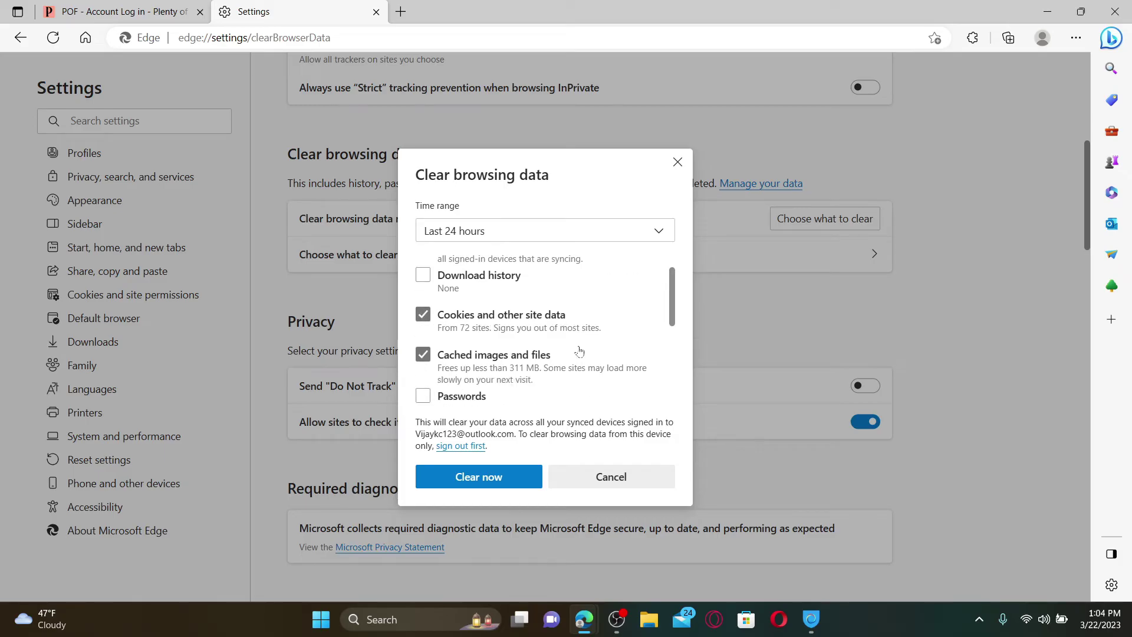
pyautogui.click(424, 355)
pyautogui.click(479, 477)
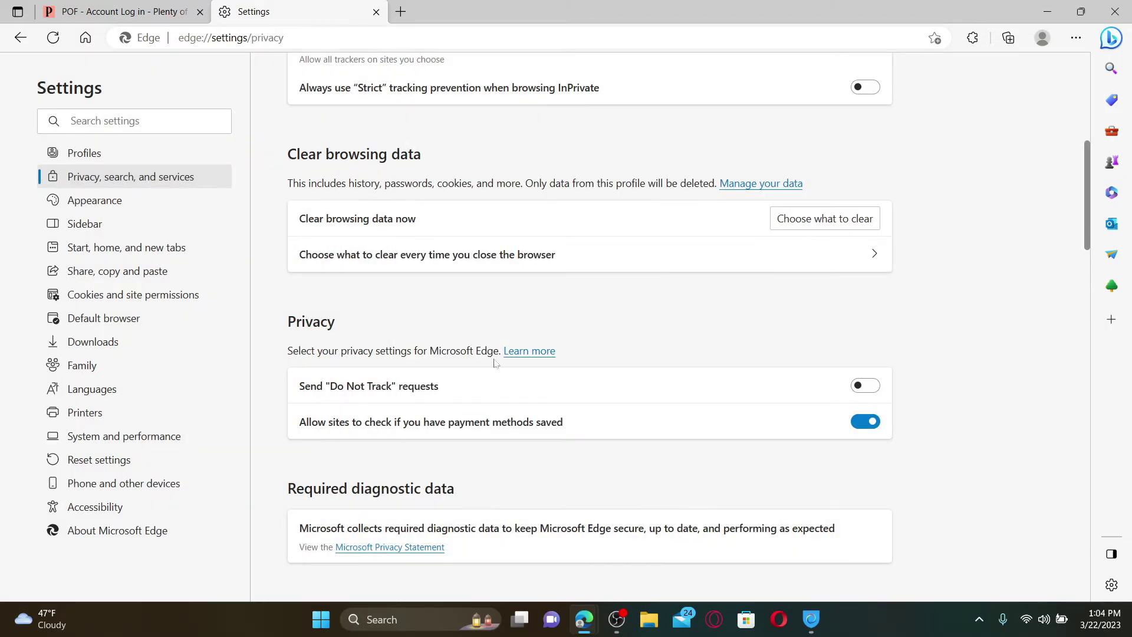
# Switch back to the 'POF - Account Log in' browser tab
pyautogui.click(133, 11)
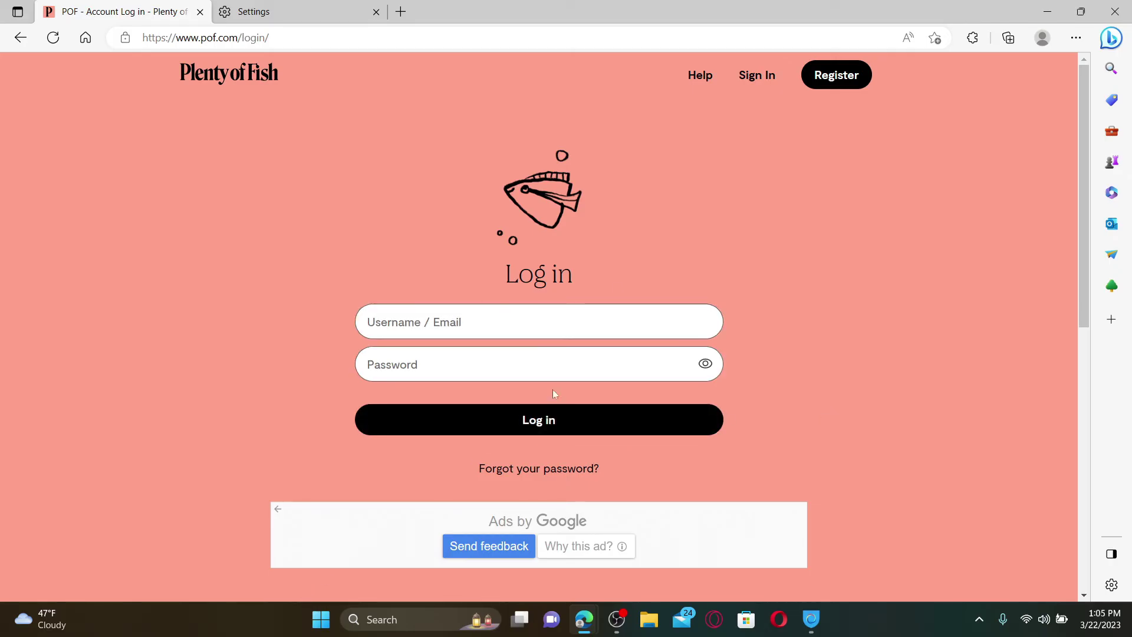
pyautogui.click(1048, 11)
pyautogui.press('super')
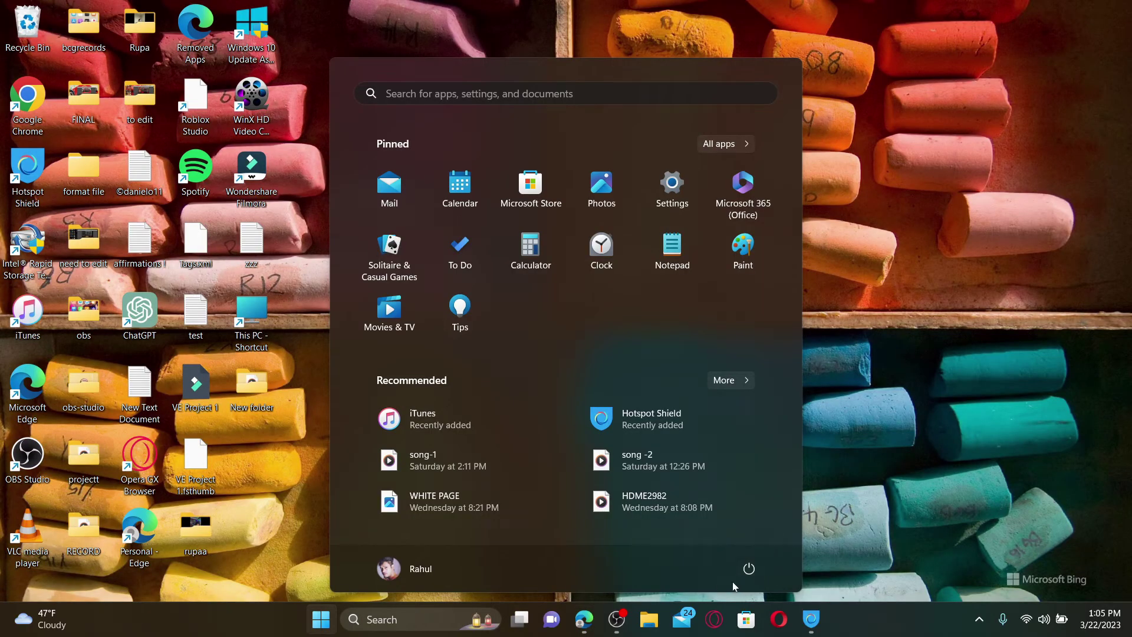
pyautogui.click(748, 571)
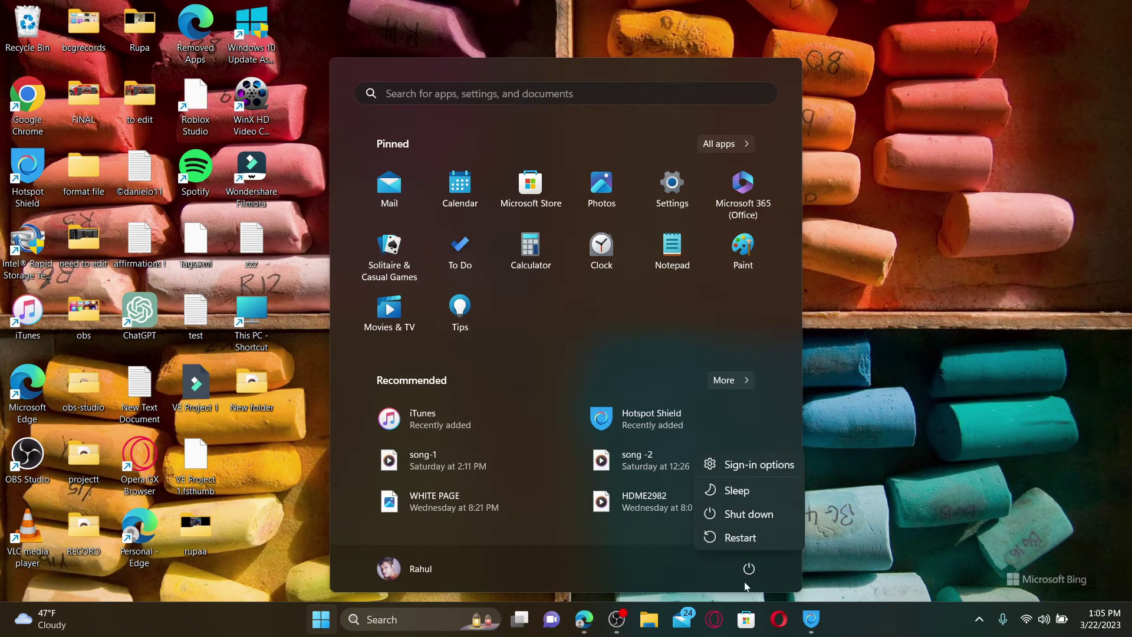
pyautogui.click(792, 530)
pyautogui.click(910, 461)
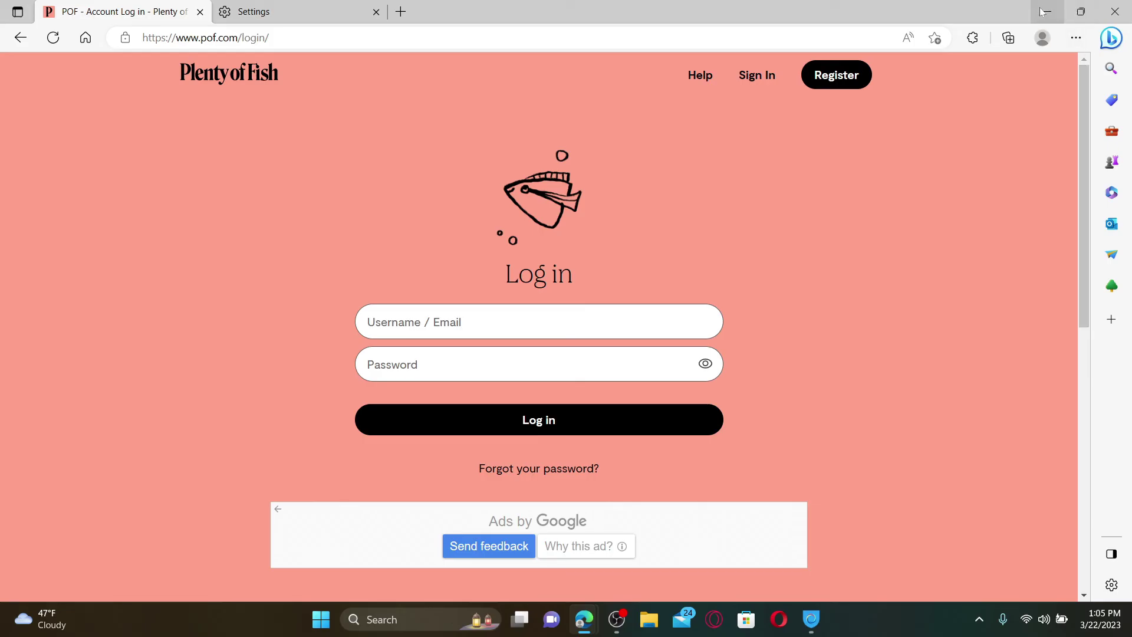
# Minimize the Edge window so the Windows 11 desktop shows
pyautogui.click(1048, 11)
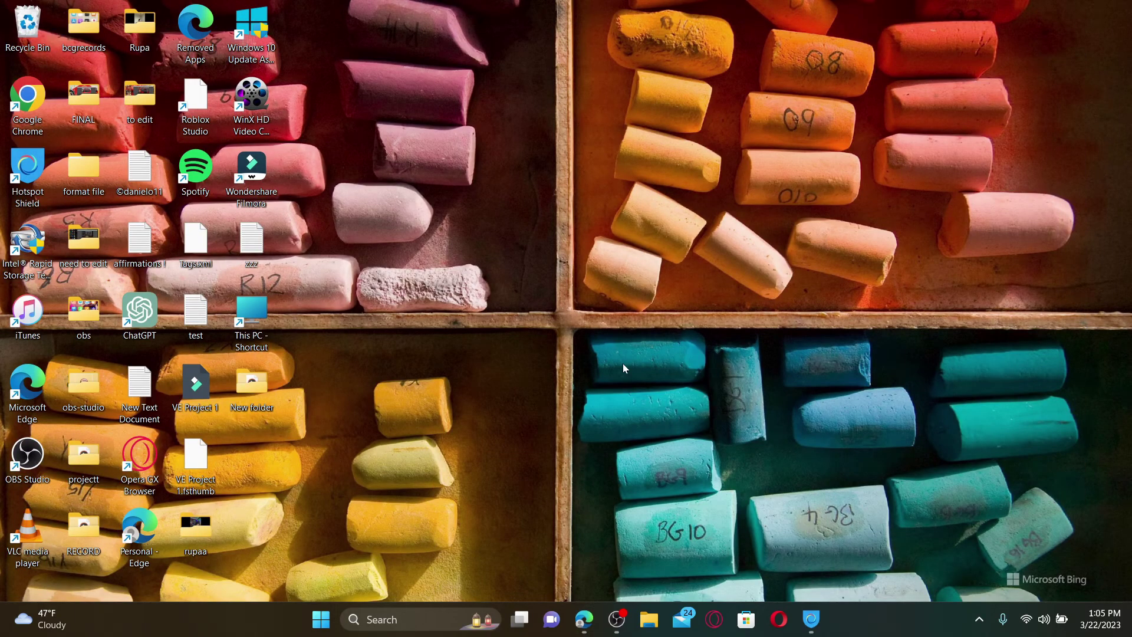